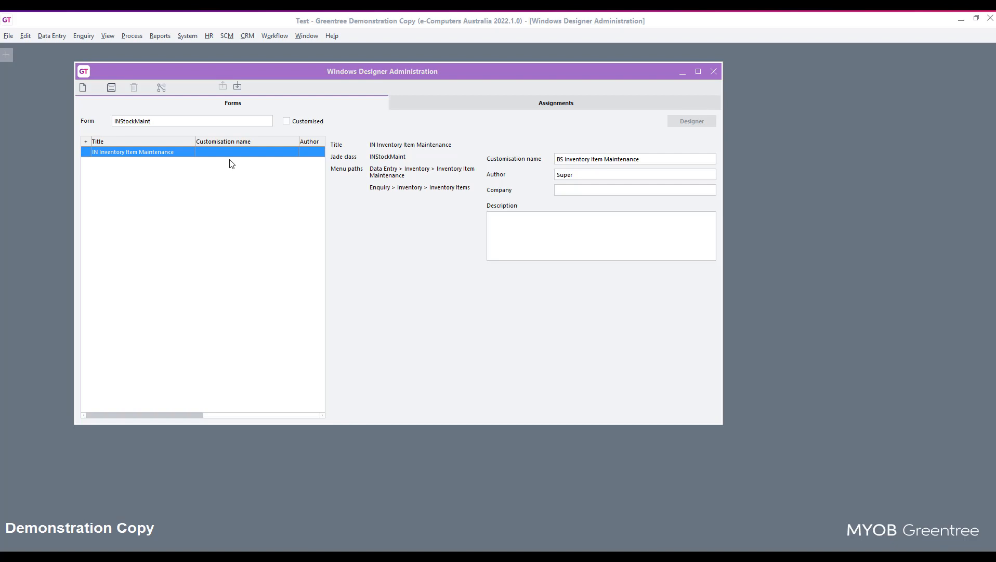
Step: Save the BS Inventory Item Maintenance customisation of the INStockMaint form and open it in the designer
{"action": "left_click", "coordinate": [194, 40]}
{"action": "mouse_move", "coordinate": [237, 264]}
{"action": "left_click", "coordinate": [276, 275]}
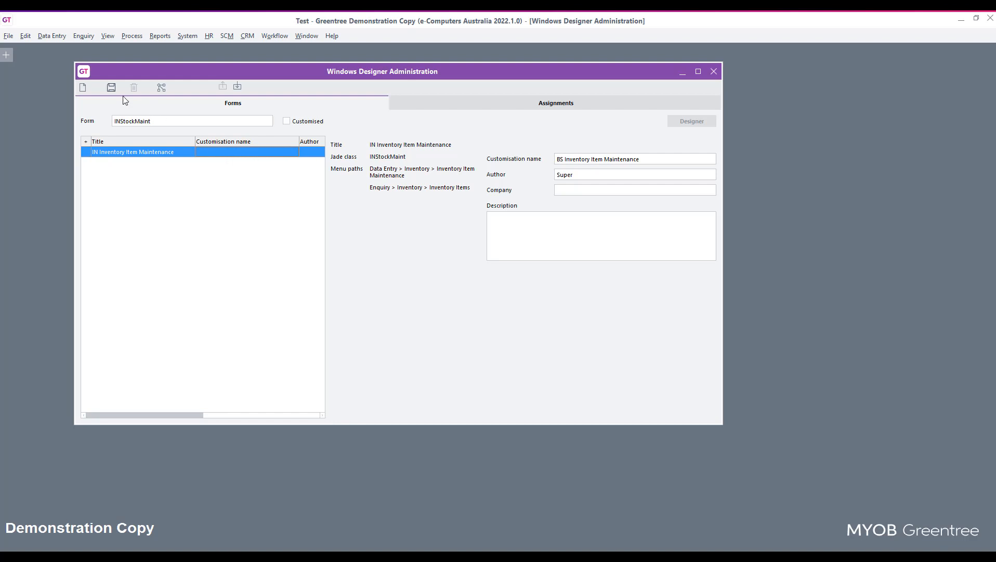
{"action": "left_click", "coordinate": [111, 88]}
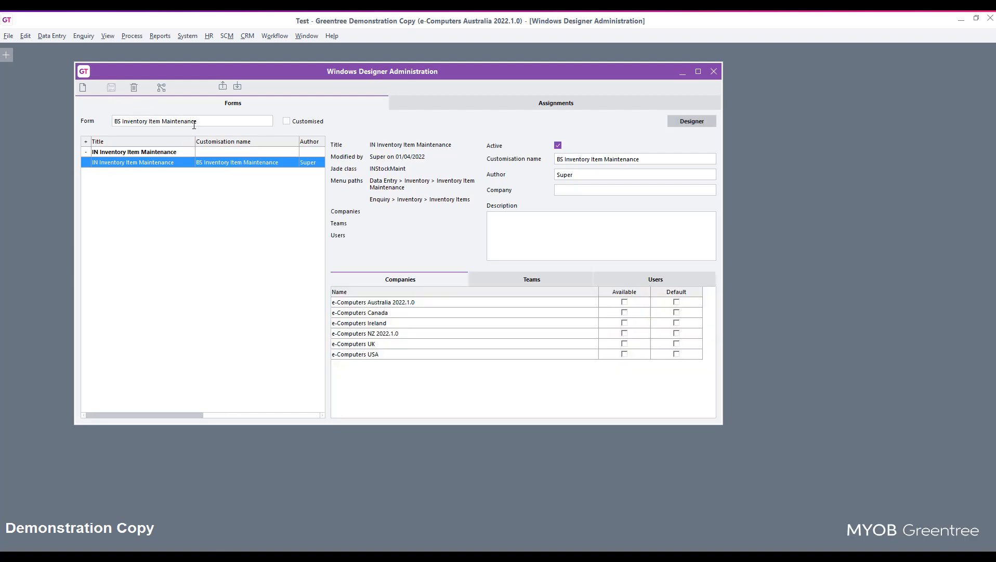
{"action": "left_click", "coordinate": [684, 122]}
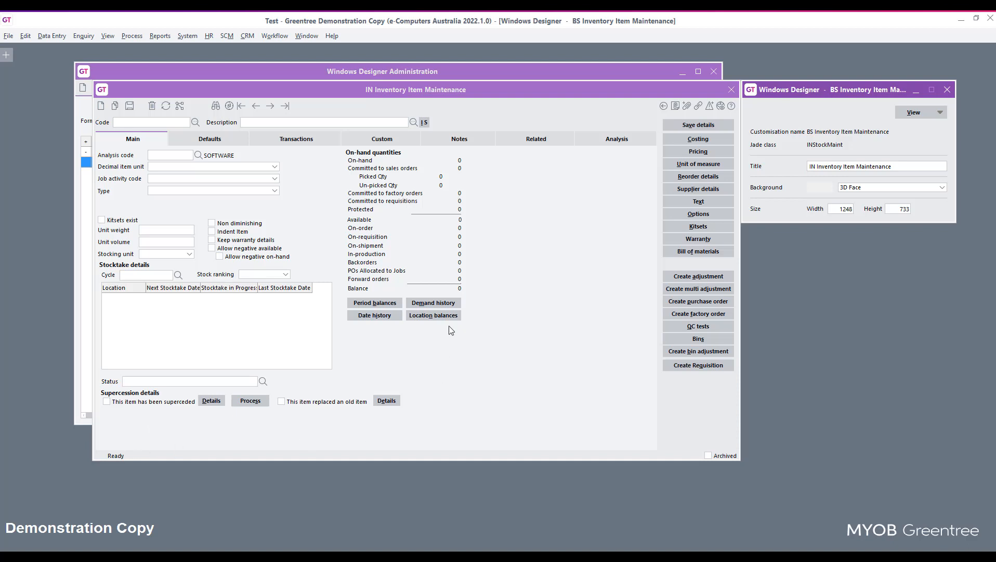
Step: Anchor the CRMInventorySearch button horizontally to the right with a right offset of 150
{"action": "left_click", "coordinate": [425, 123]}
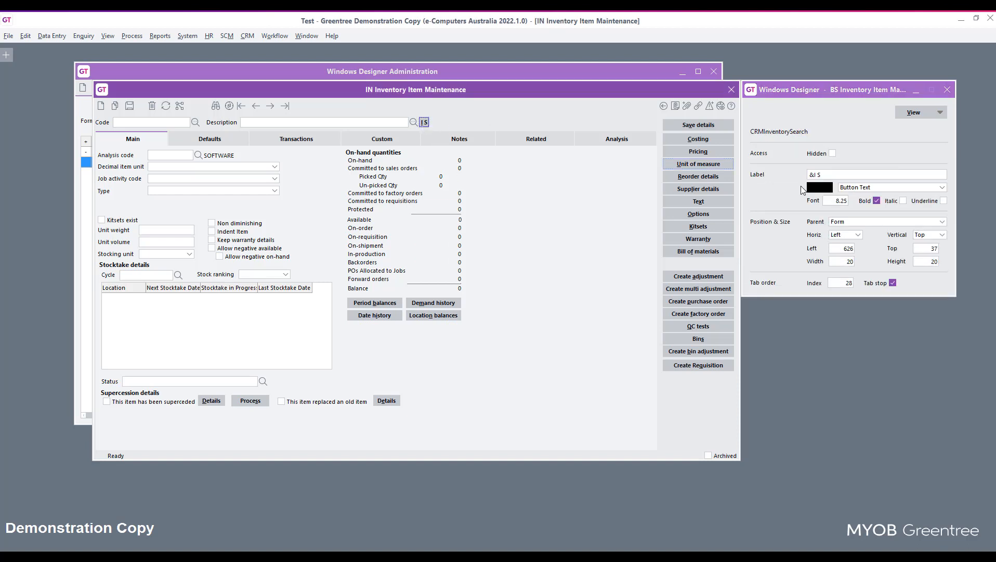
{"action": "left_click", "coordinate": [859, 235]}
{"action": "left_click", "coordinate": [853, 256]}
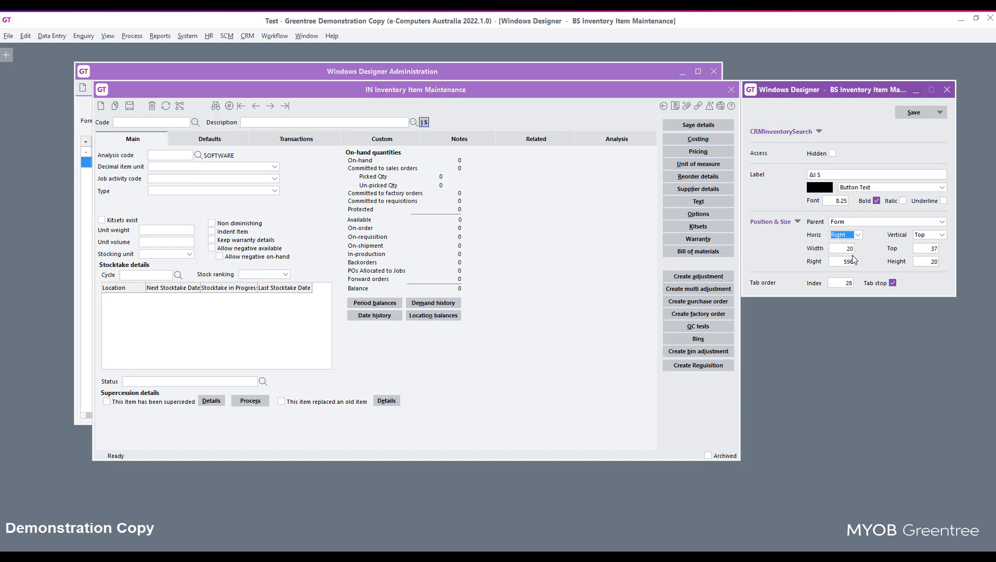
{"action": "double_click", "coordinate": [840, 263]}
{"action": "type", "text": "150"}
{"action": "key", "text": "Return"}
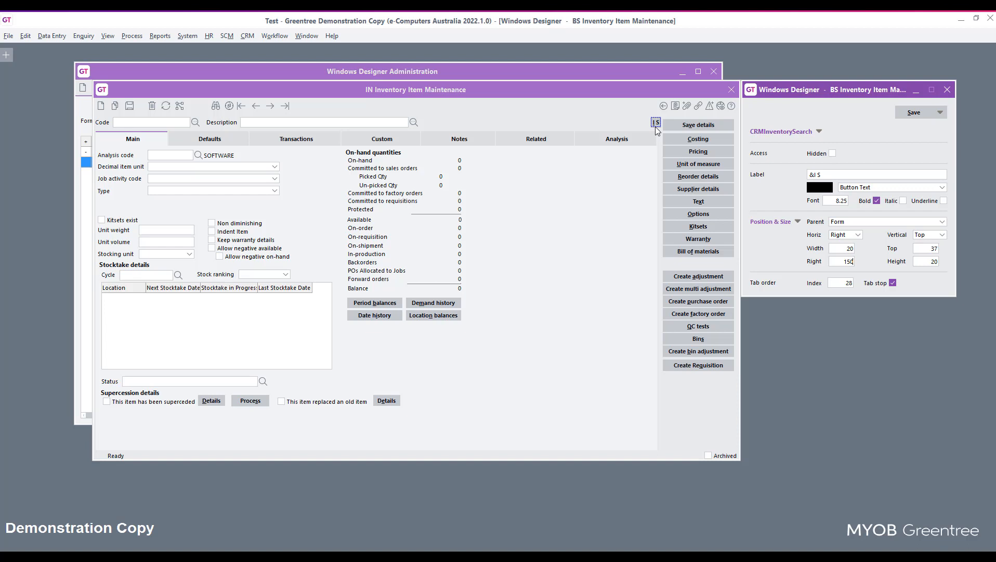
Step: Set the Description search field to stretch horizontally with a right offset of 180
{"action": "left_click", "coordinate": [344, 127]}
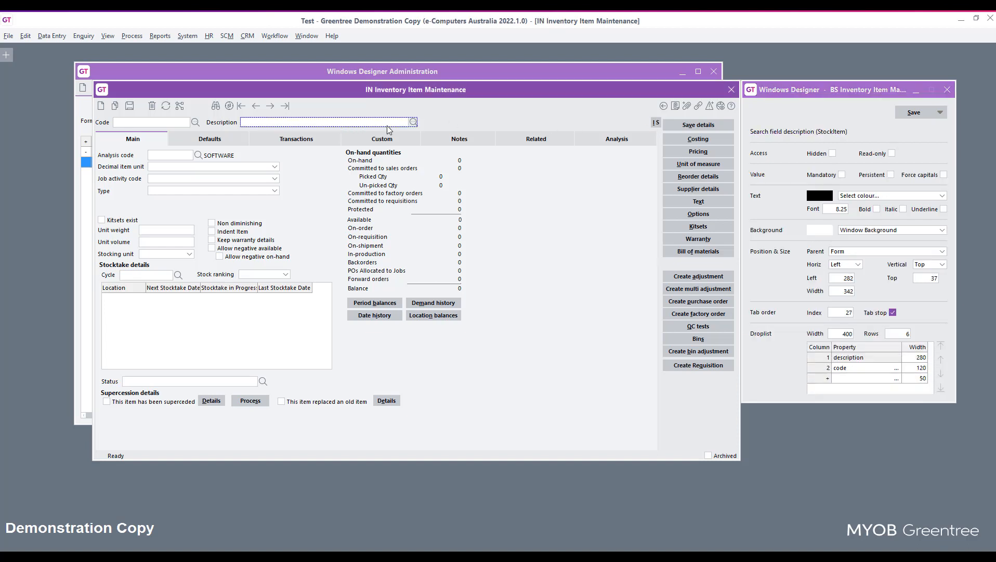
{"action": "left_click", "coordinate": [855, 265]}
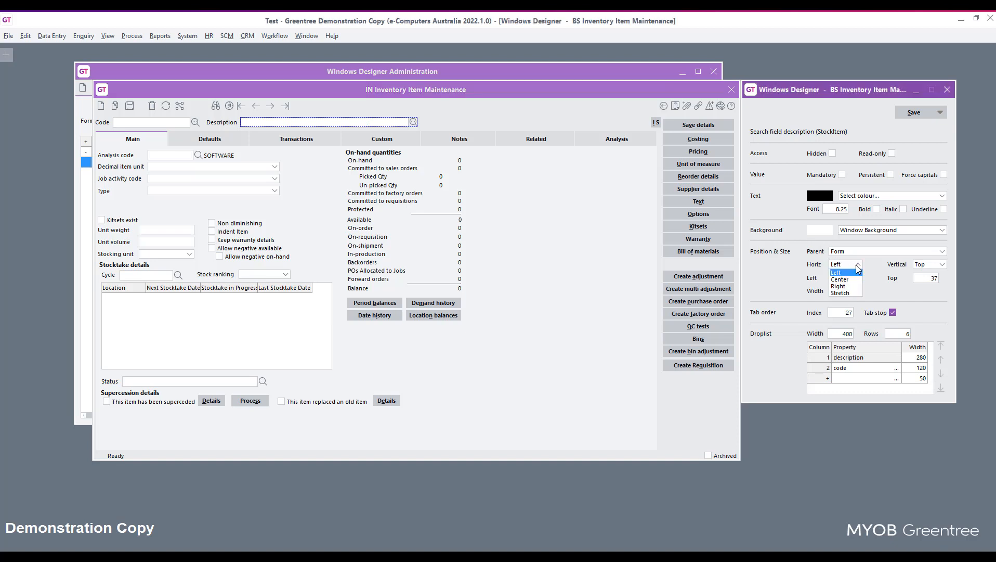
{"action": "left_click", "coordinate": [848, 294]}
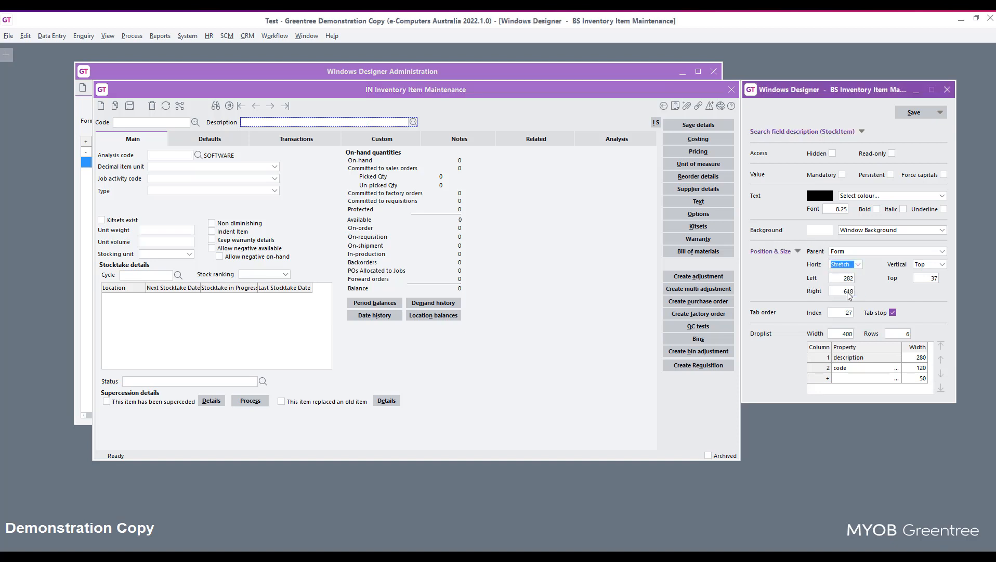
{"action": "left_click", "coordinate": [843, 291]}
{"action": "type", "text": "180"}
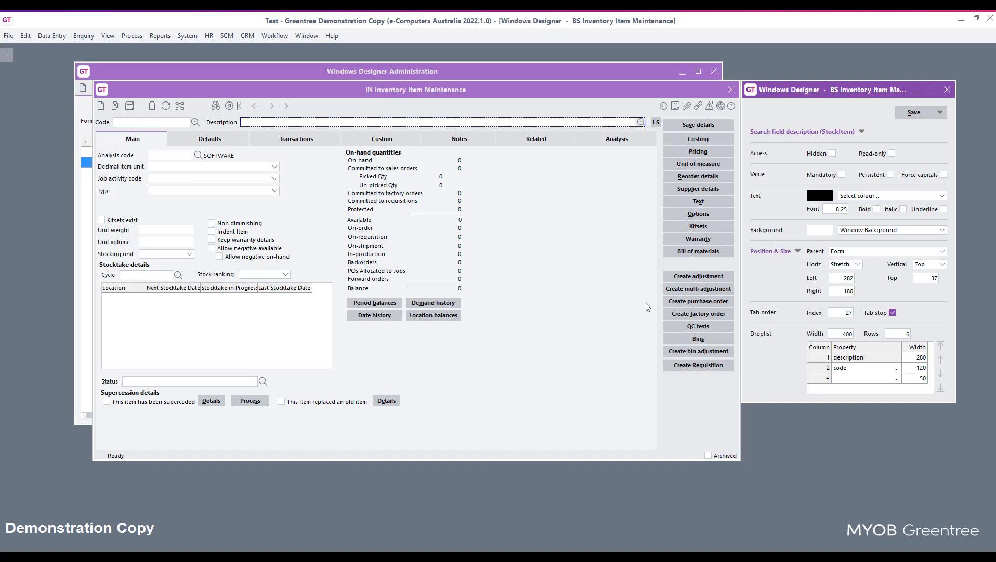
Step: Anchor the Supercession details group box vertically to the bottom with a bottom offset of 10
{"action": "left_click", "coordinate": [122, 398]}
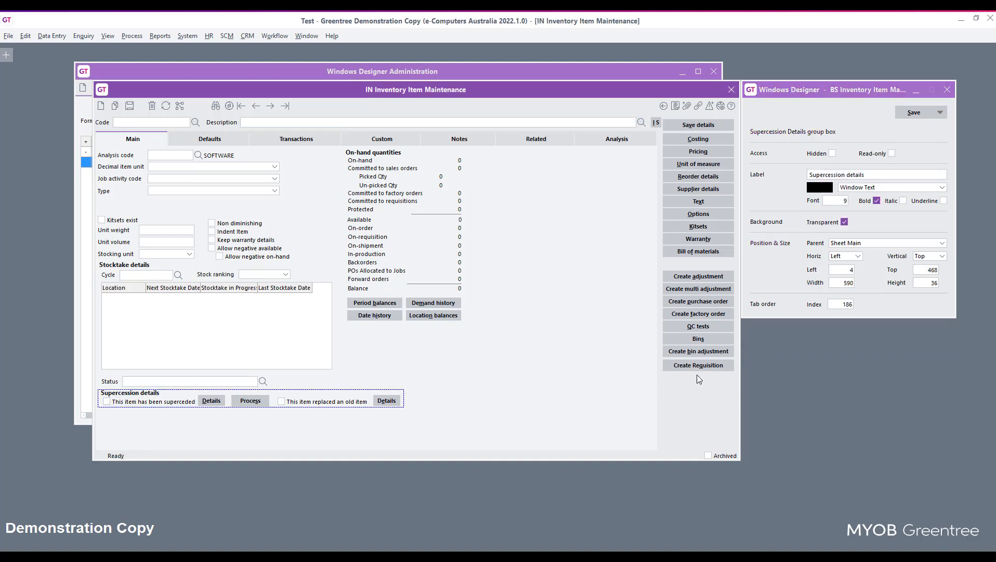
{"action": "left_click", "coordinate": [941, 256]}
{"action": "left_click", "coordinate": [935, 277]}
{"action": "double_click", "coordinate": [930, 283]}
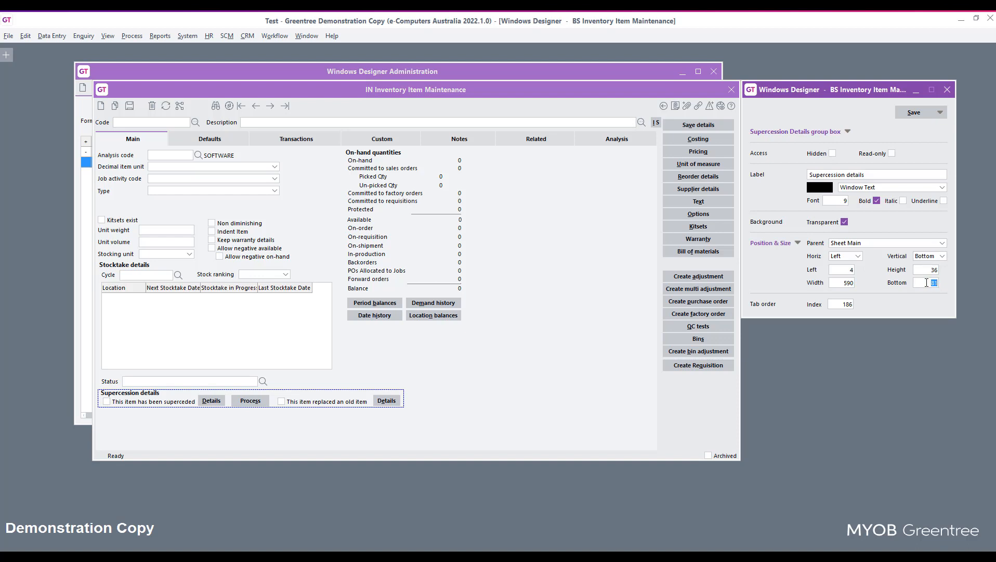
{"action": "type", "text": "10"}
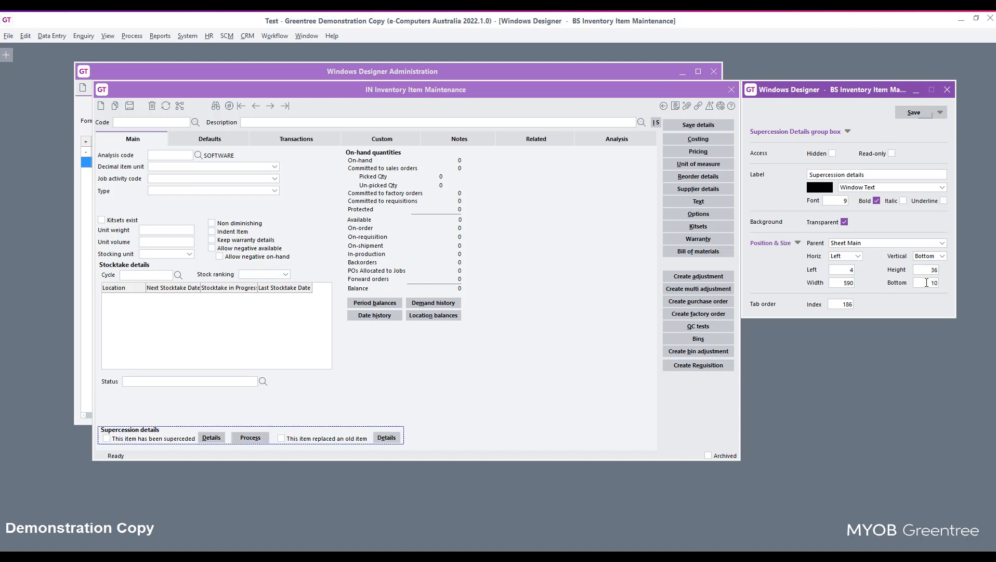
Step: Save the form customisation and check the resized layout by viewing the Inventory Item Maintenance form maximised
{"action": "left_click", "coordinate": [918, 114]}
{"action": "left_click", "coordinate": [918, 114]}
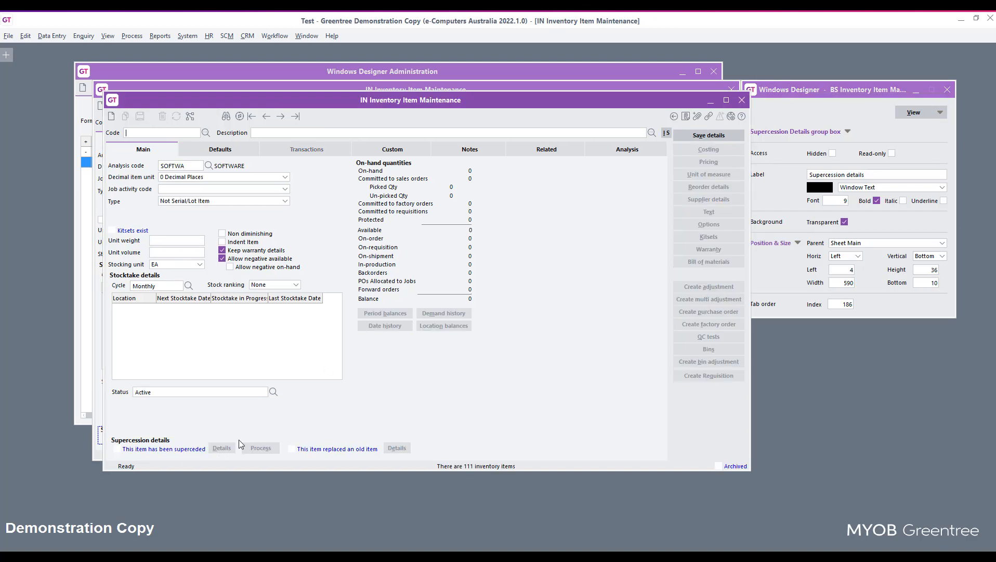
{"action": "left_click", "coordinate": [726, 100]}
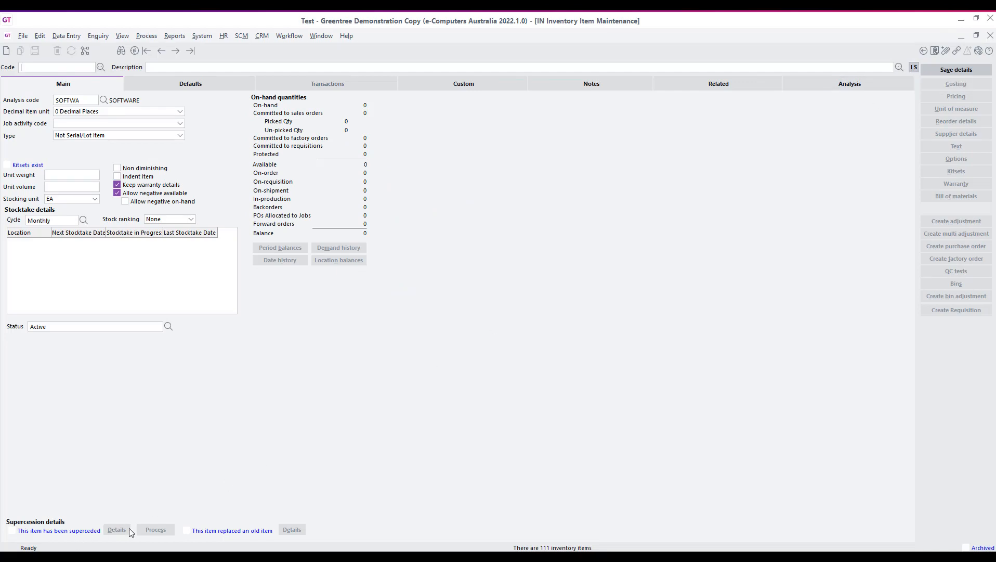
{"action": "left_click", "coordinate": [979, 35]}
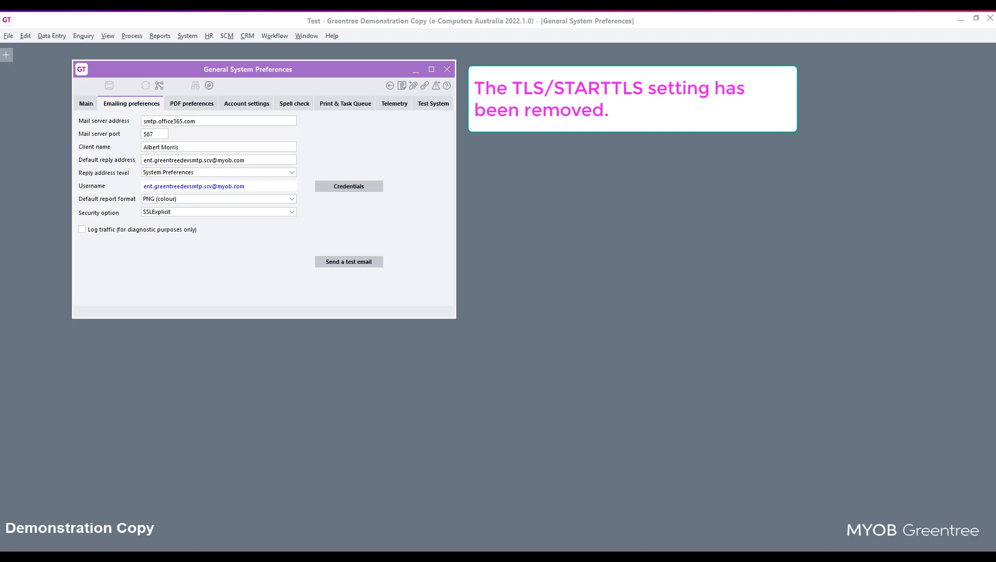
Step: Set the email credentials to server type Exchange with OAuth2 authentication and save them
{"action": "left_click", "coordinate": [359, 189]}
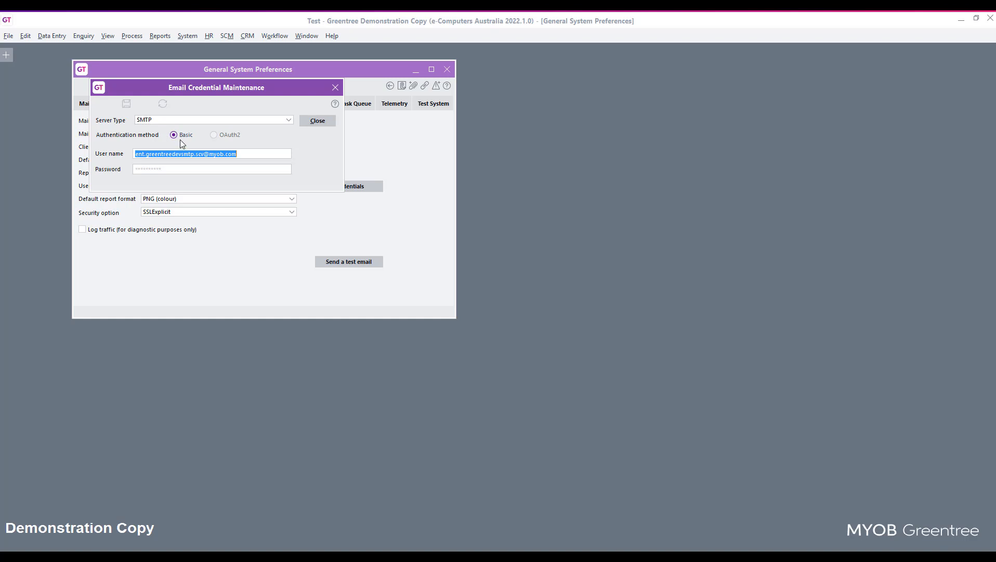
{"action": "left_click", "coordinate": [289, 120]}
{"action": "left_click", "coordinate": [236, 128]}
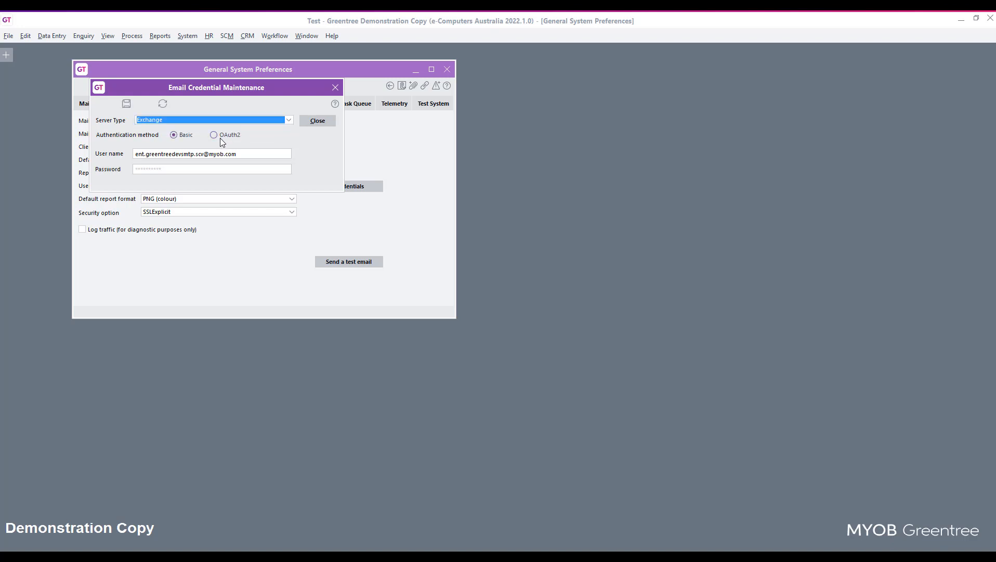
{"action": "left_click", "coordinate": [221, 137]}
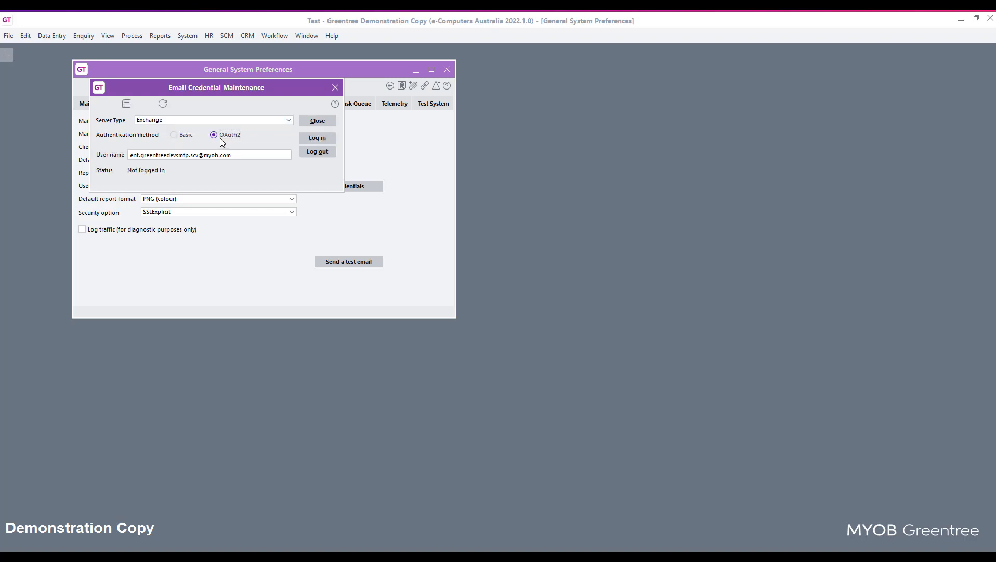
{"action": "left_click", "coordinate": [317, 138]}
{"action": "left_click", "coordinate": [128, 104]}
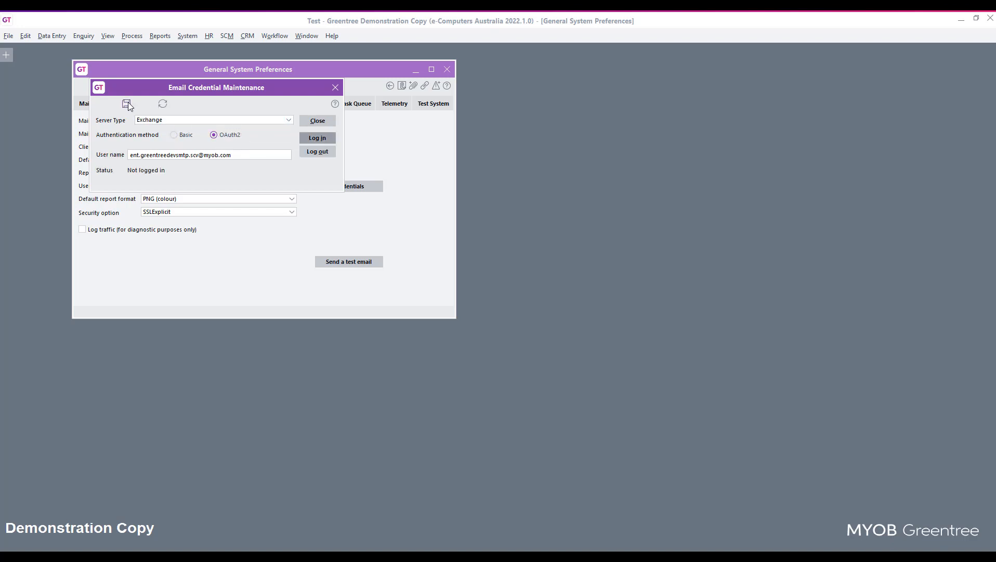
Step: View the Microsoft sign-in window for the Exchange OAuth2 credentials, then close it without signing in
{"action": "left_click", "coordinate": [357, 186]}
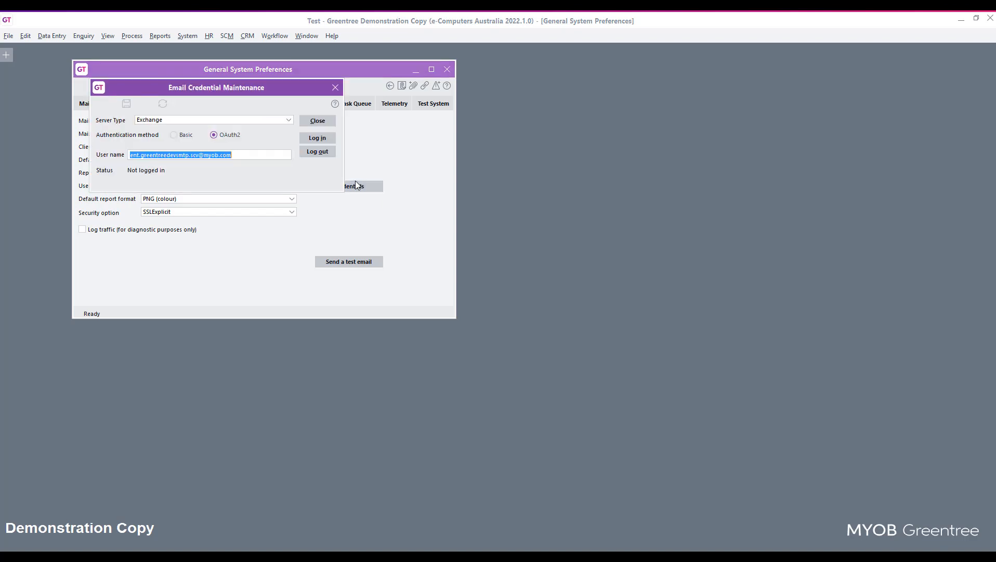
{"action": "left_click", "coordinate": [322, 138]}
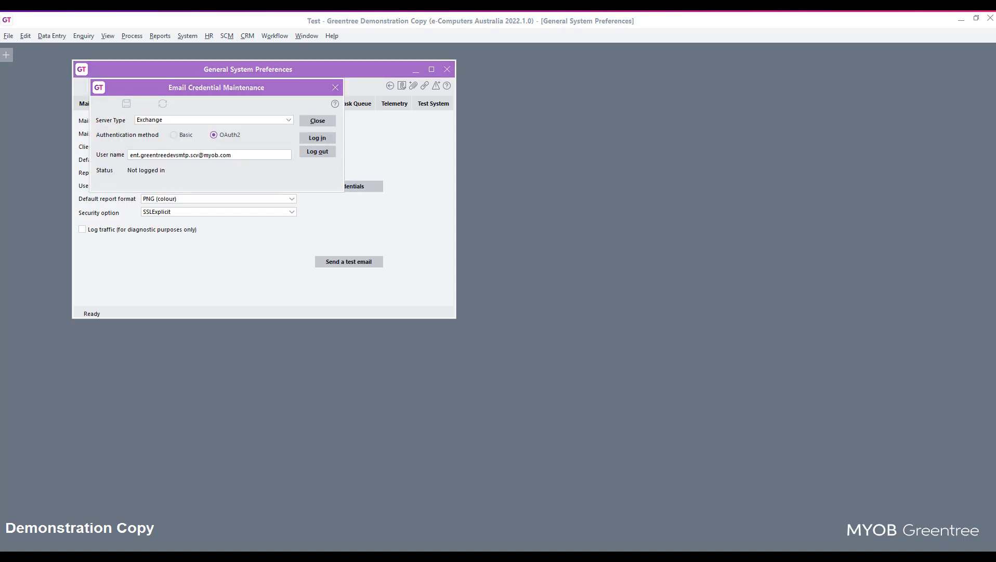
{"action": "left_click_drag", "start_coordinate": [41, 173], "coordinate": [596, 135]}
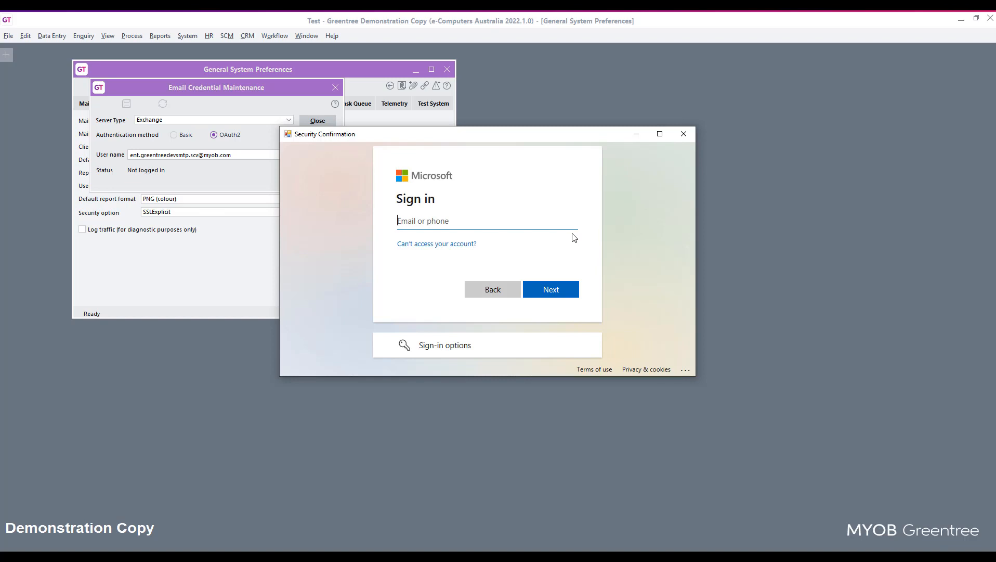
{"action": "left_click", "coordinate": [684, 134]}
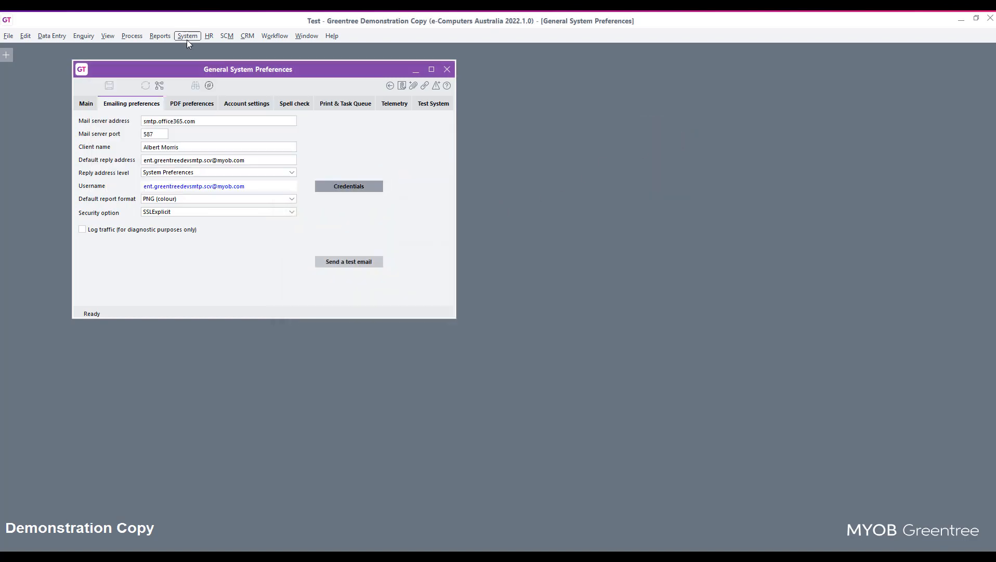
Step: Open the Token Management utility
{"action": "left_click", "coordinate": [187, 40]}
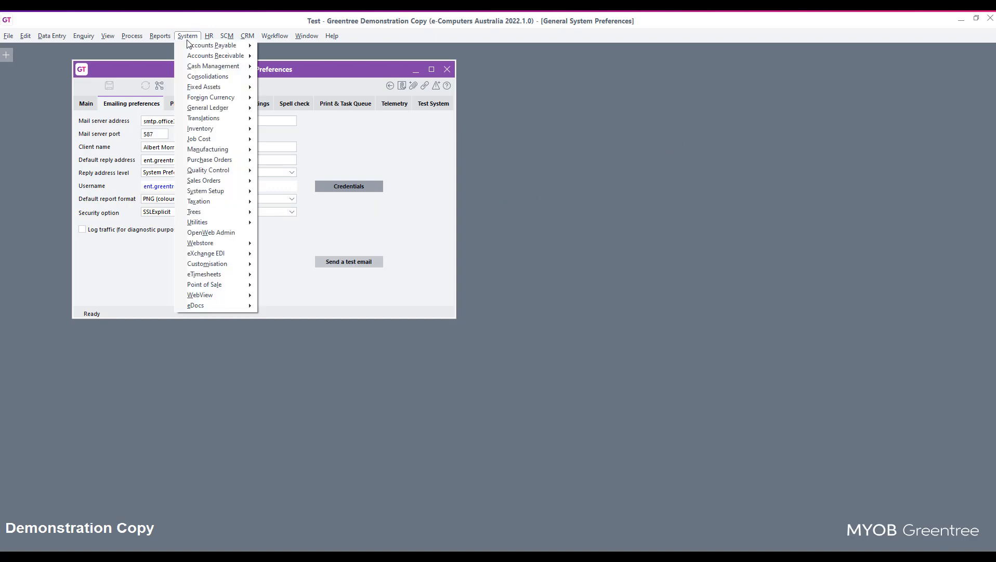
{"action": "mouse_move", "coordinate": [213, 221]}
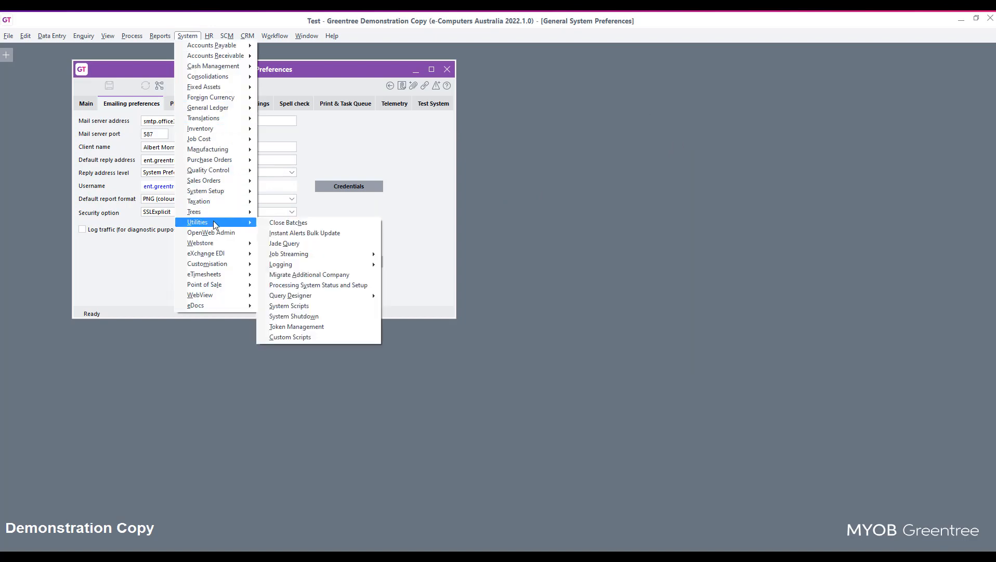
{"action": "left_click", "coordinate": [315, 328]}
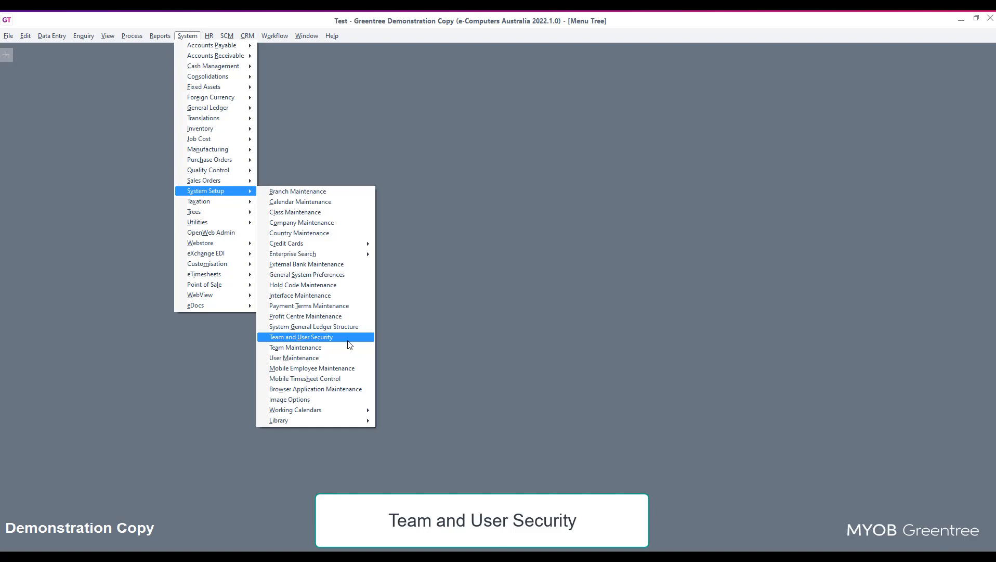
Step: In Team and User Security, remove the ADMIN team's Accounts Payable data entry menu access for e-Computers Canada only, and save
{"action": "left_click", "coordinate": [348, 341]}
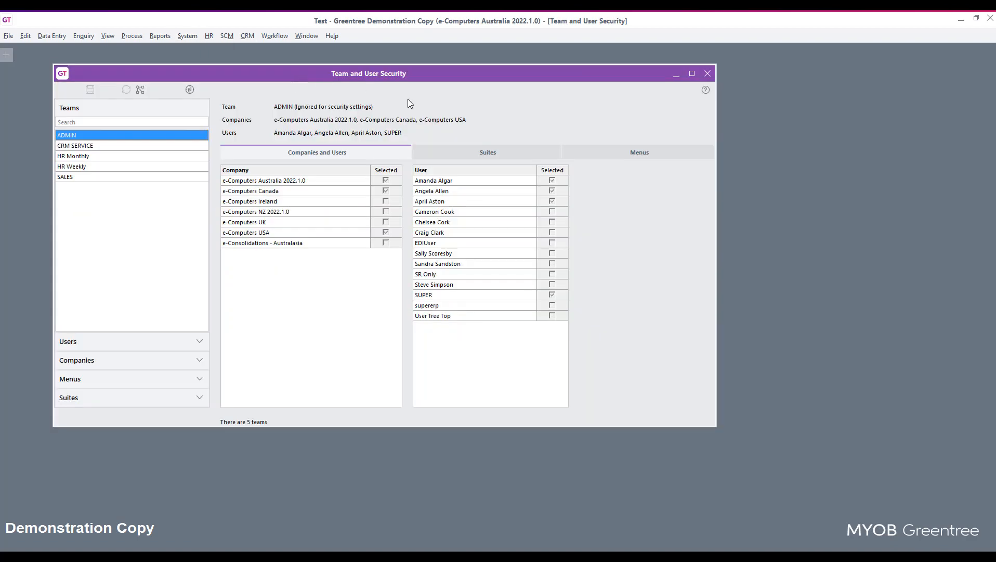
{"action": "left_click", "coordinate": [596, 157]}
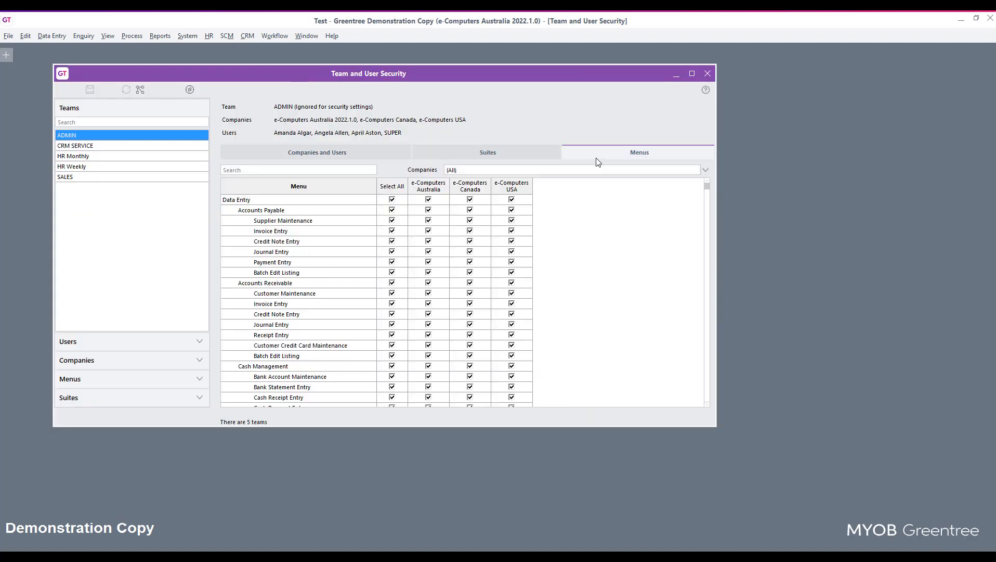
{"action": "left_click", "coordinate": [392, 210]}
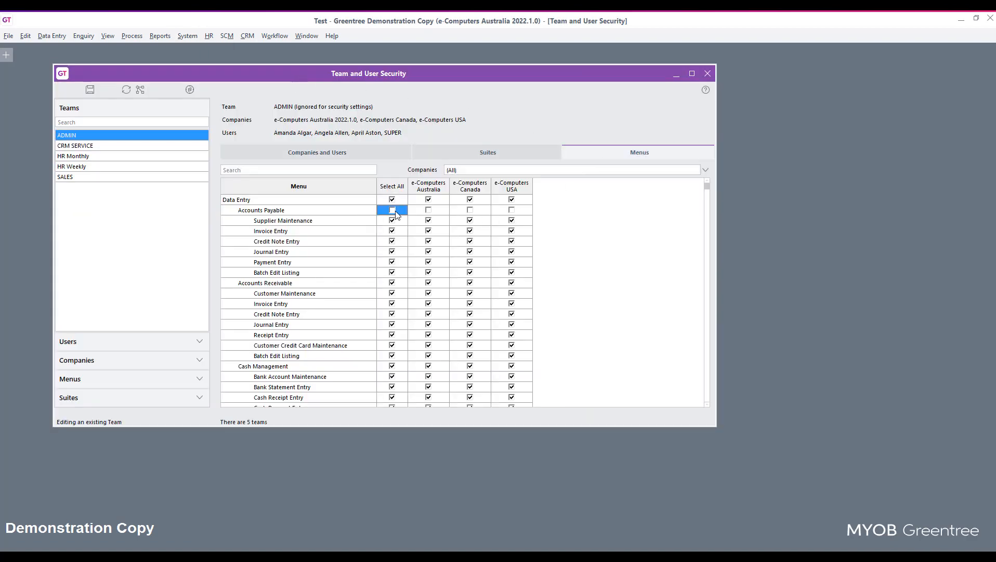
{"action": "left_click", "coordinate": [429, 211]}
{"action": "left_click", "coordinate": [512, 210]}
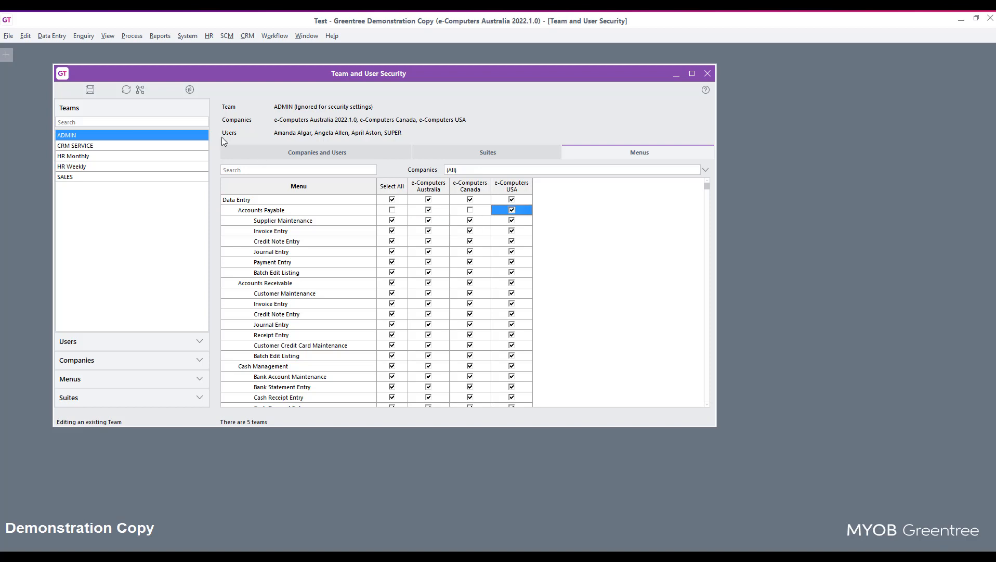
{"action": "left_click", "coordinate": [92, 90]}
Step: Remove the first listed user's Accounts Payable Invoice Entry menu access for e-Computers Australia and save
{"action": "left_click", "coordinate": [81, 341]}
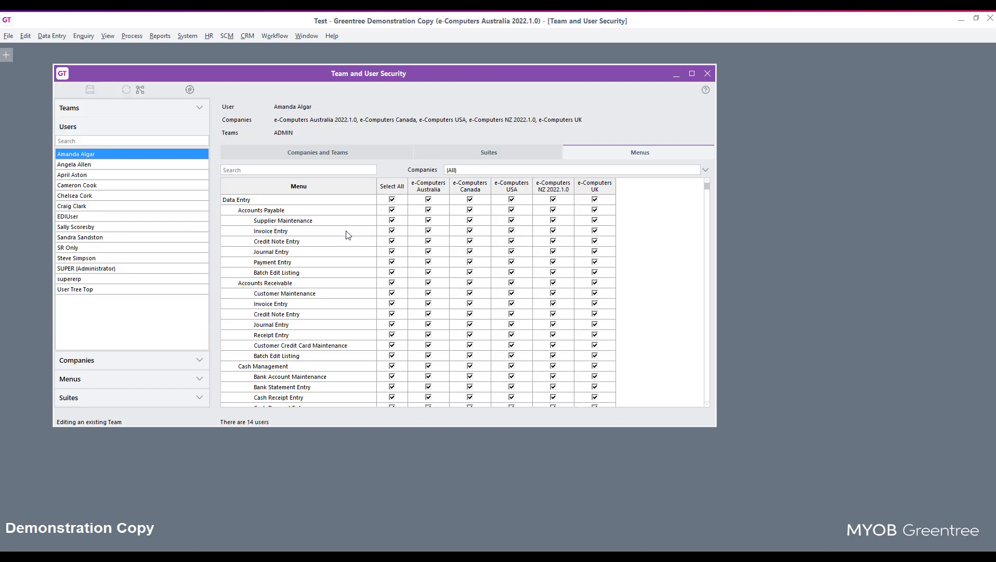
{"action": "left_click", "coordinate": [428, 231]}
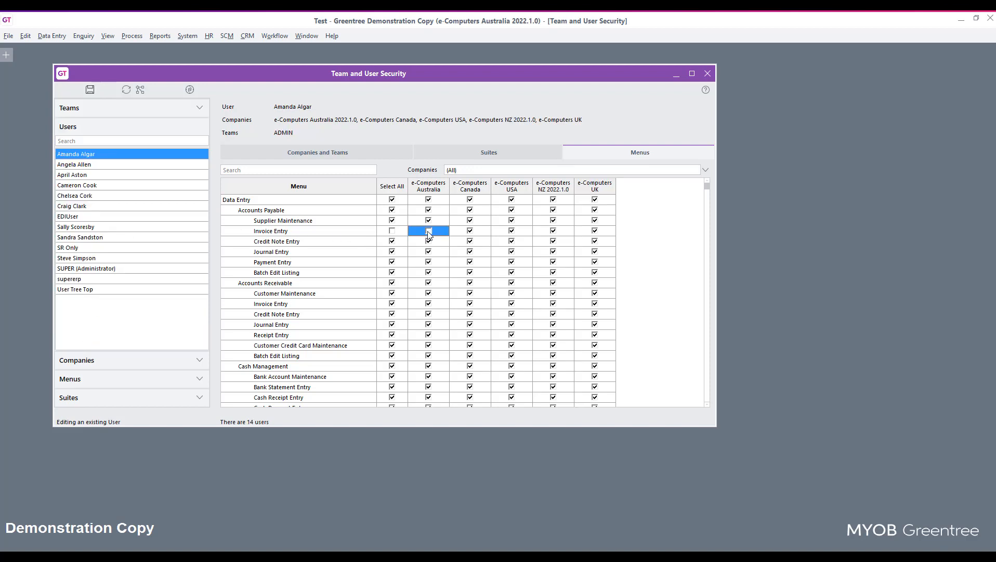
{"action": "left_click", "coordinate": [91, 89]}
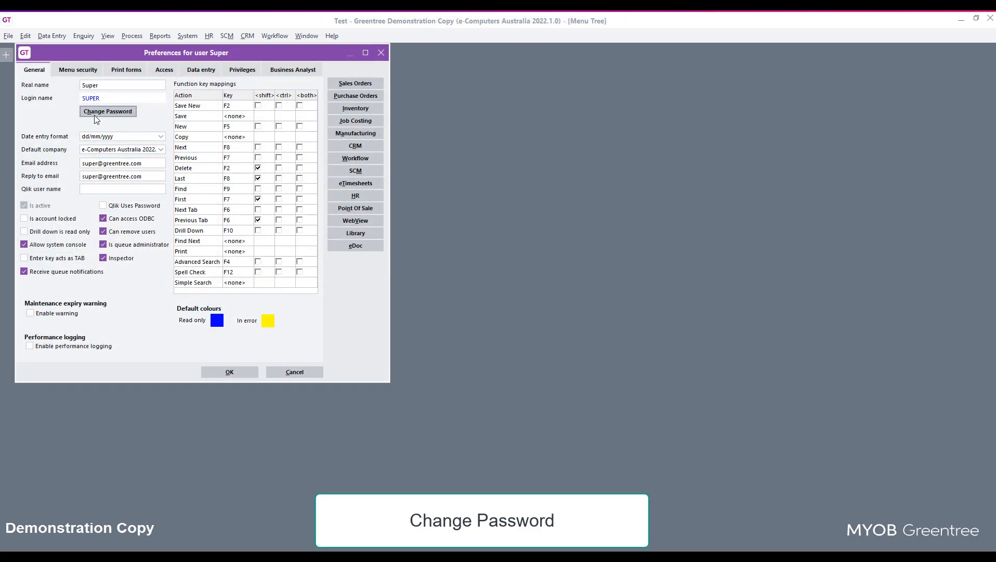
Step: Change the user's password by entering the current password, the new password and its confirmation
{"action": "left_click", "coordinate": [108, 111]}
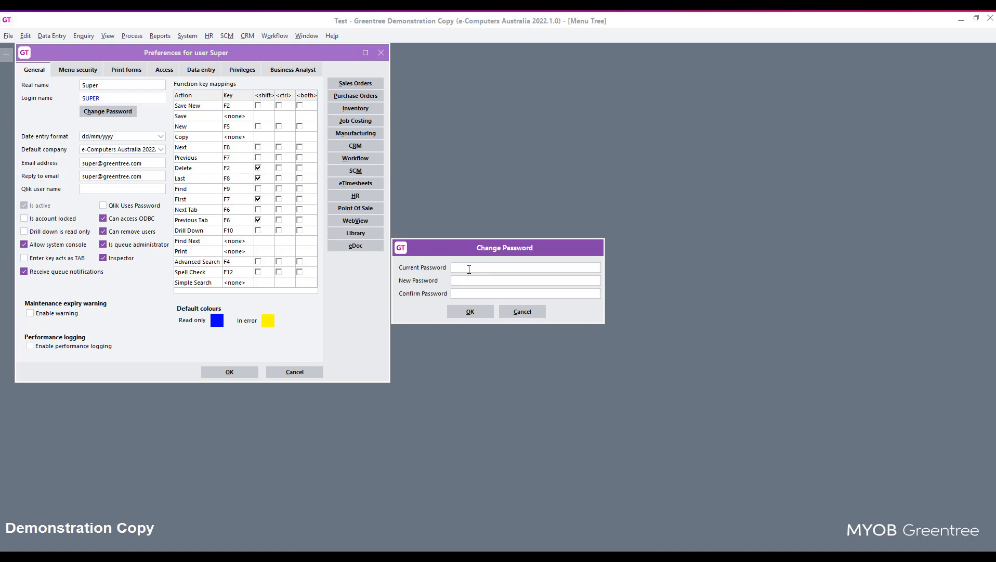
{"action": "type", "text": "***************"}
{"action": "left_click", "coordinate": [482, 312]}
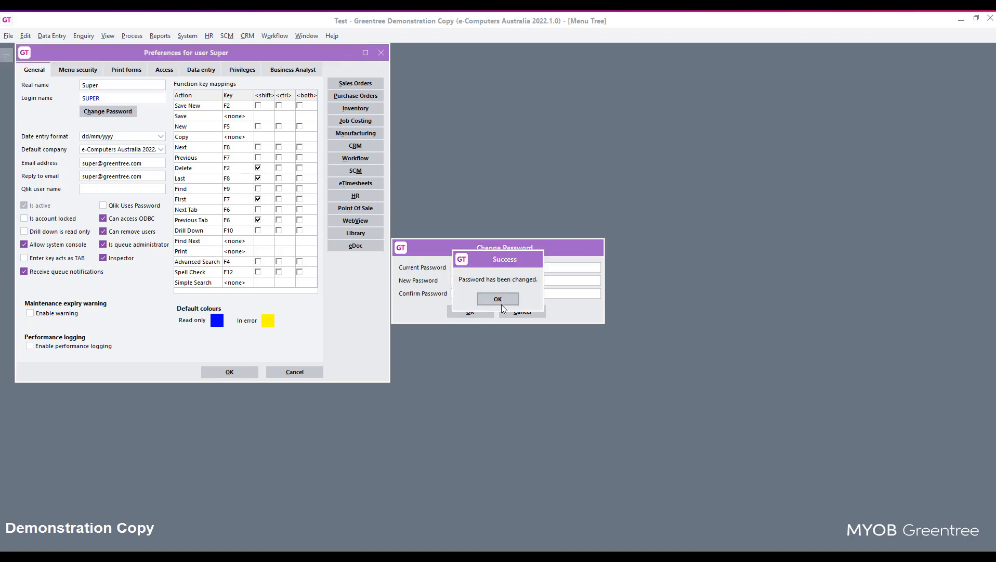
{"action": "left_click", "coordinate": [501, 304]}
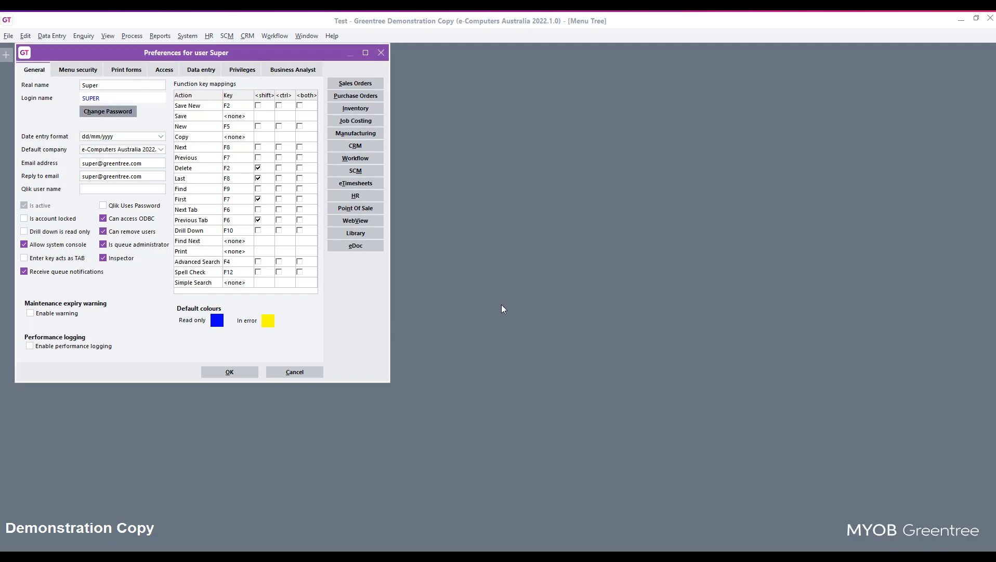